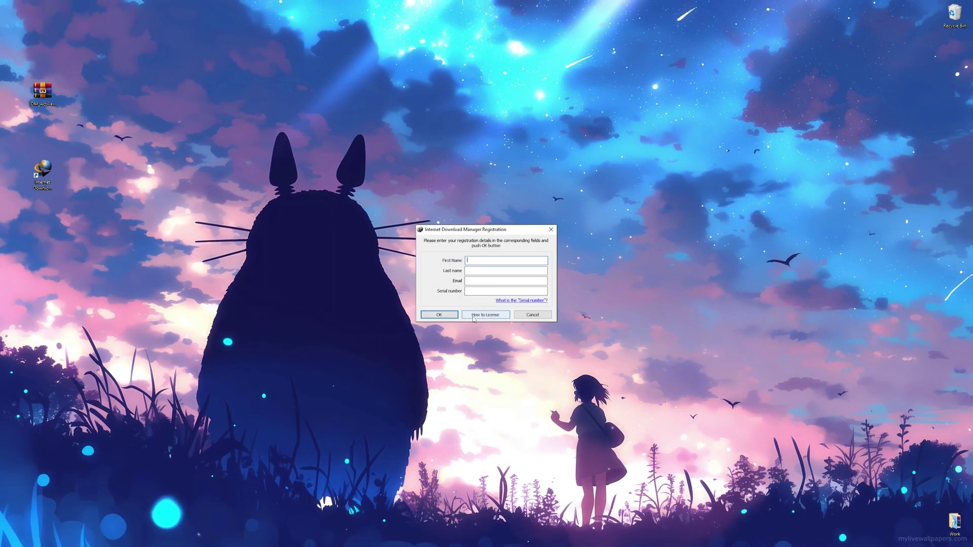
# - Dismiss the registration prompt, page through about thirty startup tips, then close Tip of the Day
pyautogui.click(532, 314)
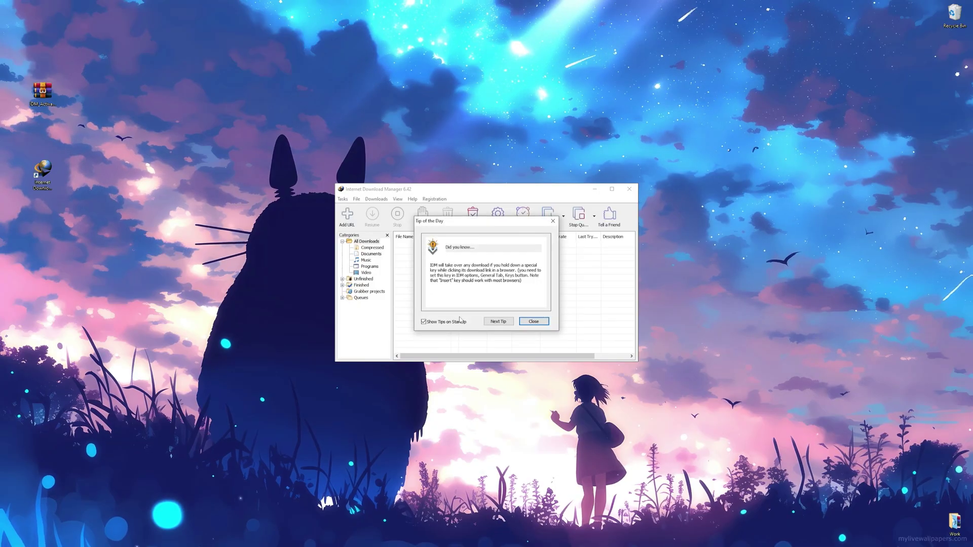
pyautogui.click(497, 321)
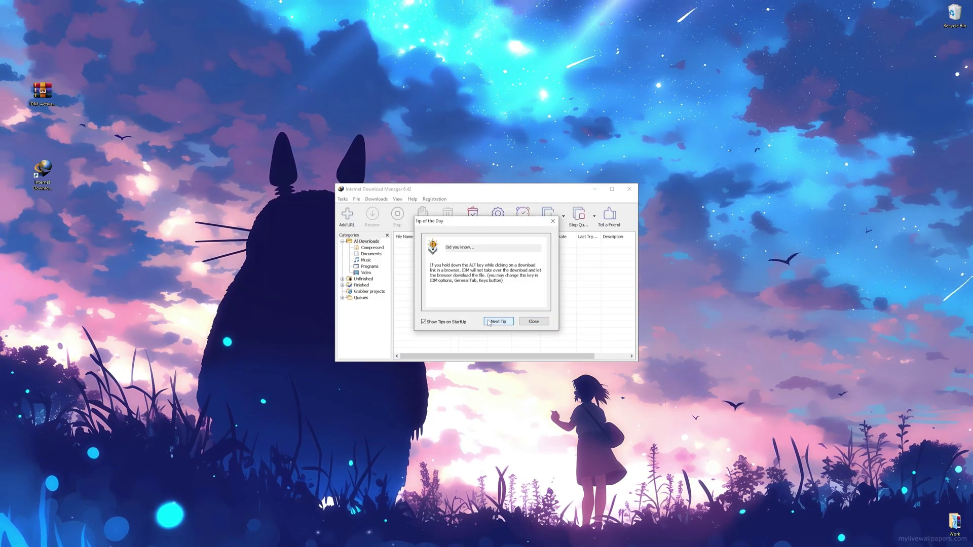
pyautogui.click(498, 322)
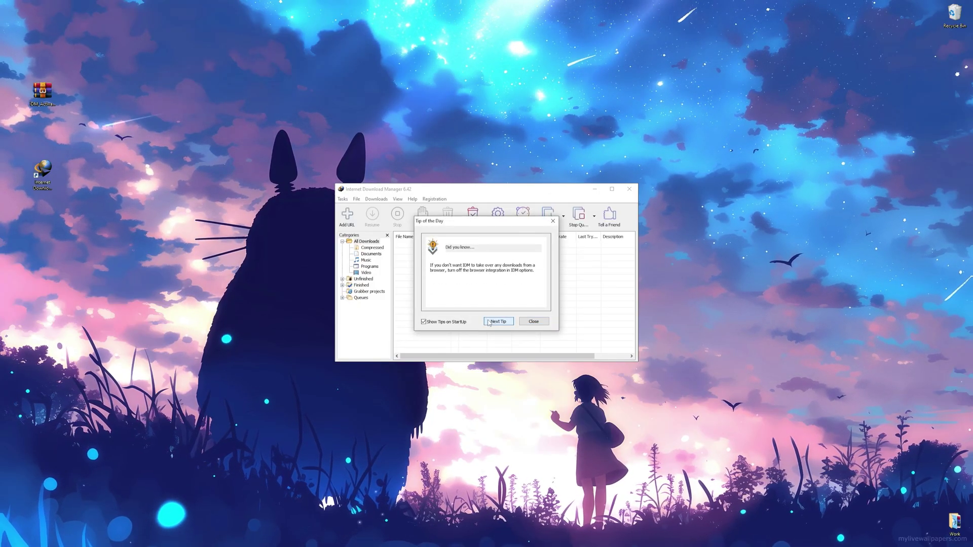
pyautogui.click(497, 322)
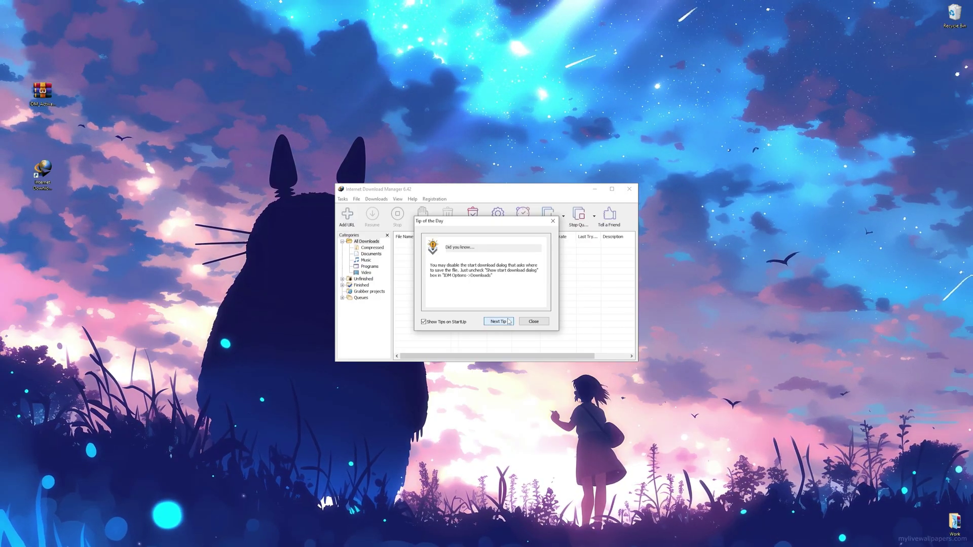
pyautogui.click(494, 322)
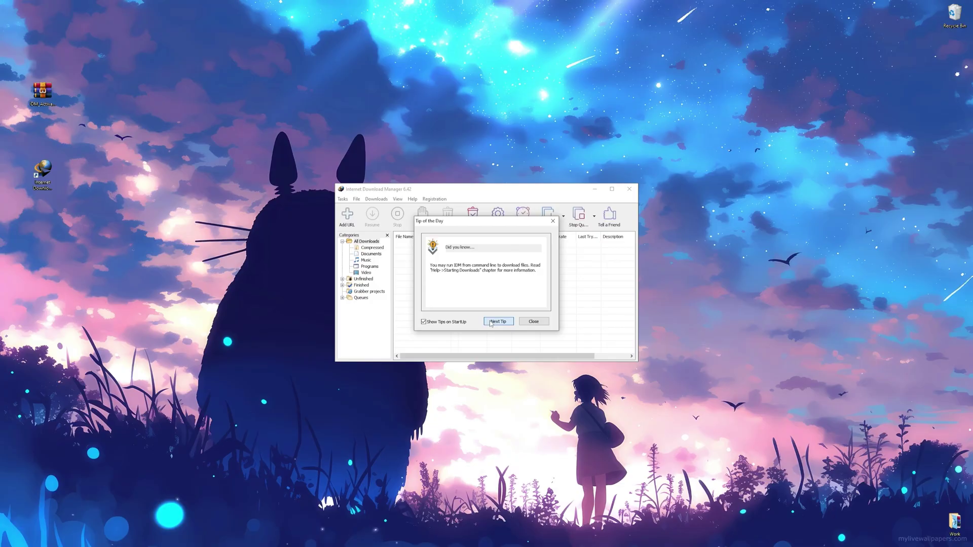
pyautogui.click(495, 324)
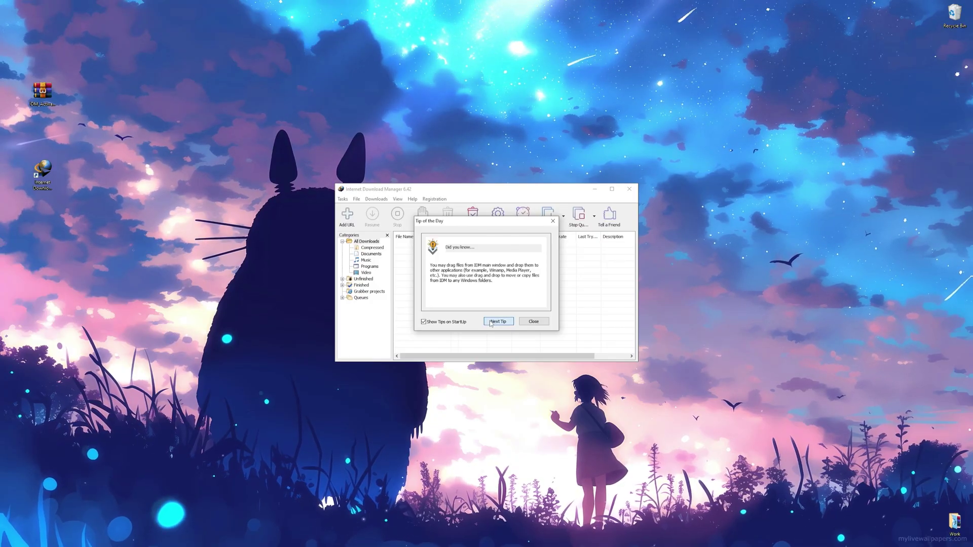
pyautogui.click(495, 323)
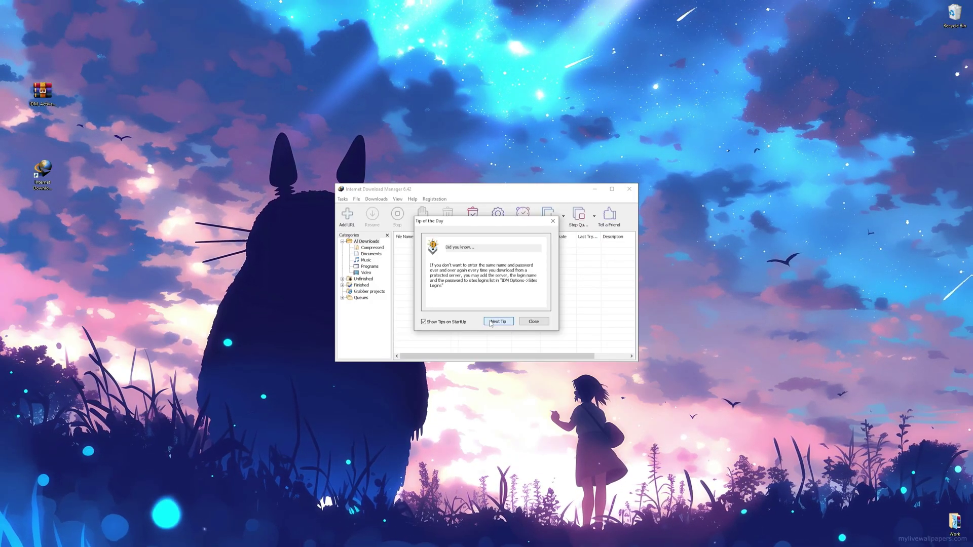
pyautogui.click(491, 325)
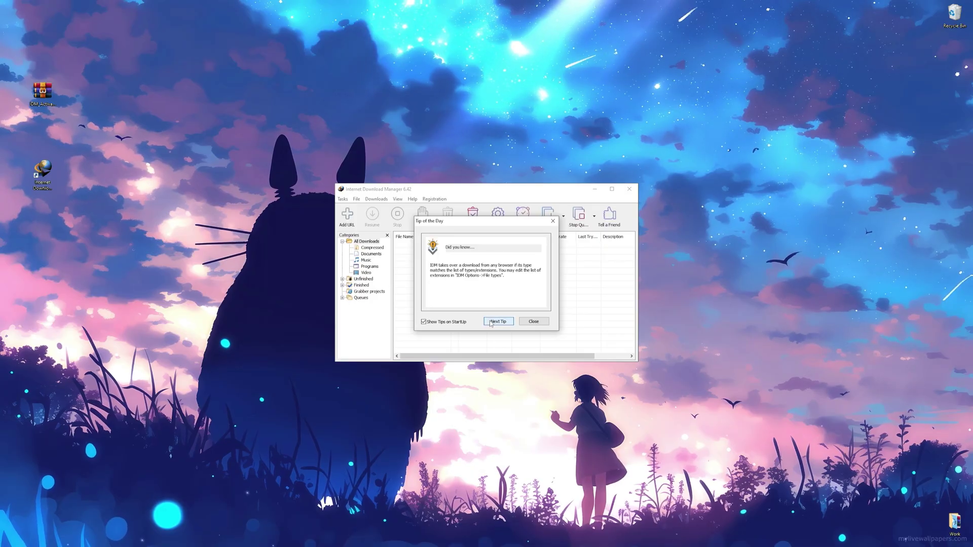
pyautogui.click(491, 324)
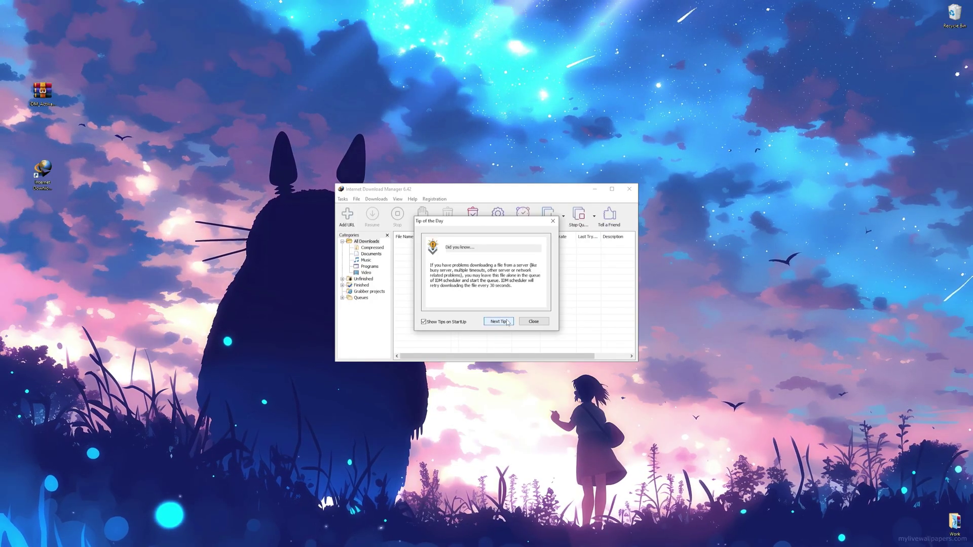
pyautogui.click(502, 323)
pyautogui.click(508, 323)
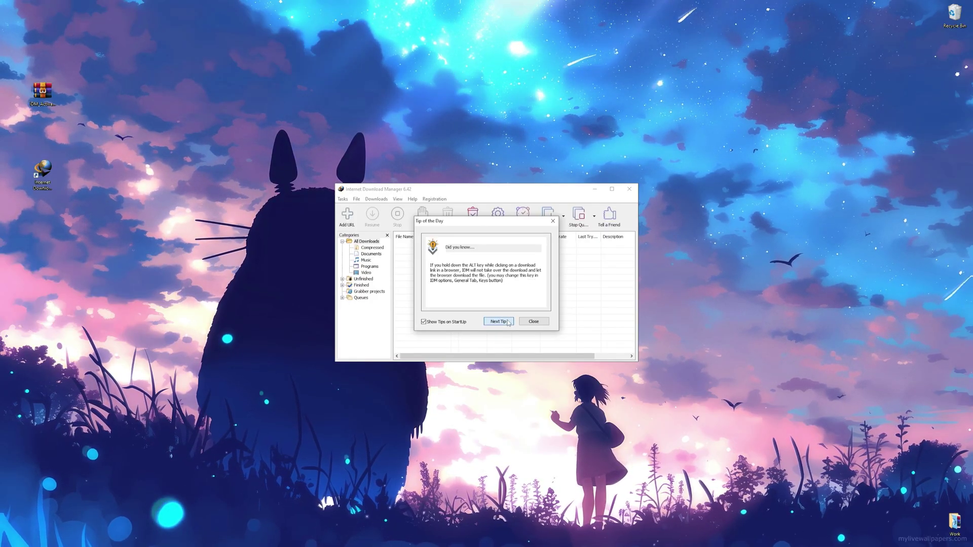
pyautogui.click(509, 323)
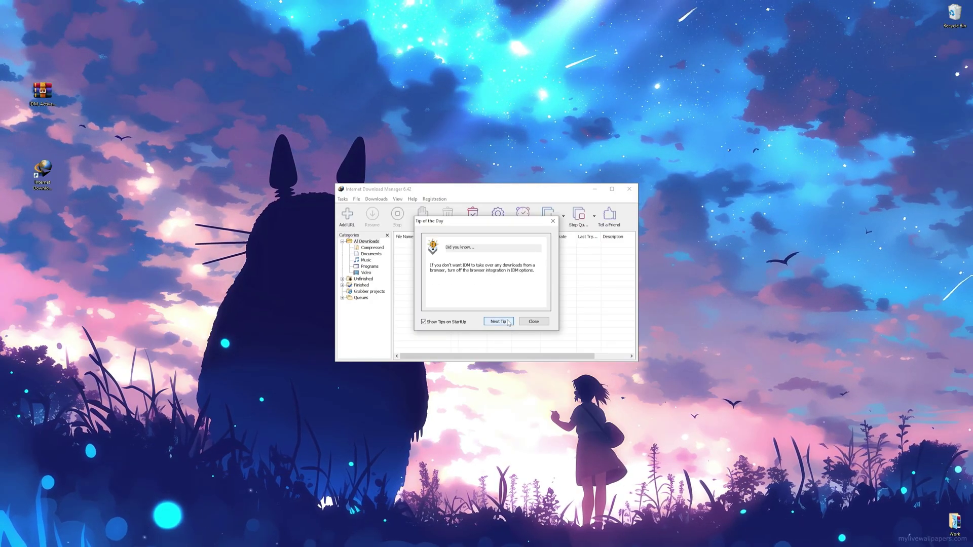
pyautogui.click(508, 323)
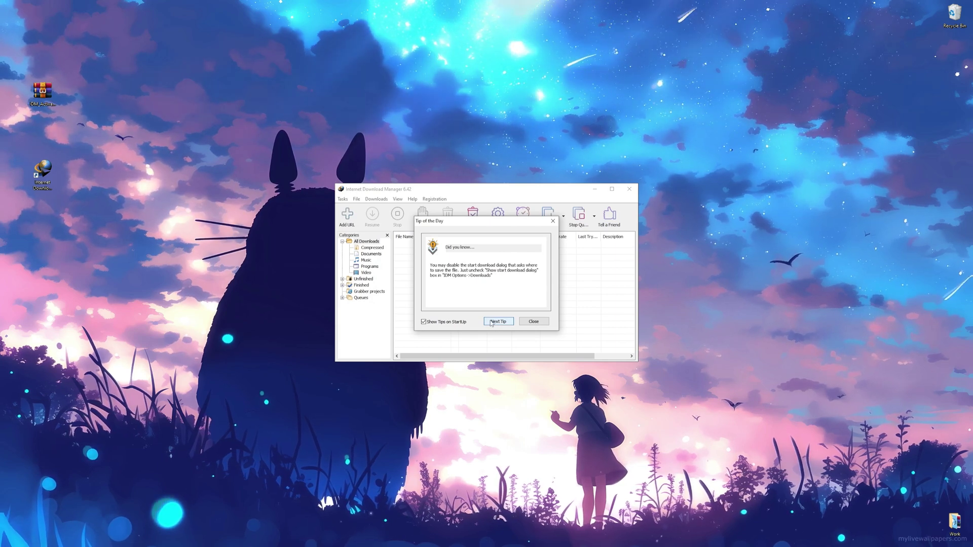
pyautogui.click(492, 323)
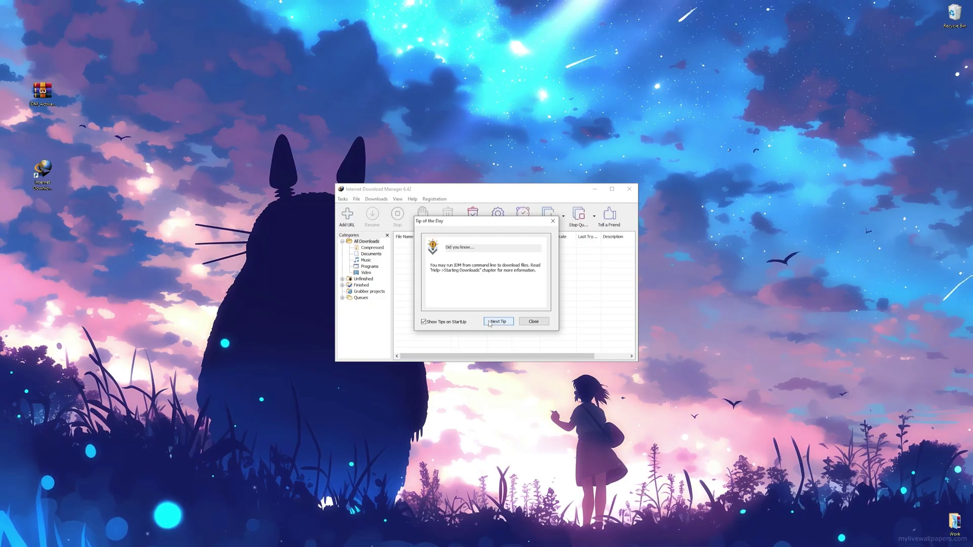
pyautogui.click(491, 323)
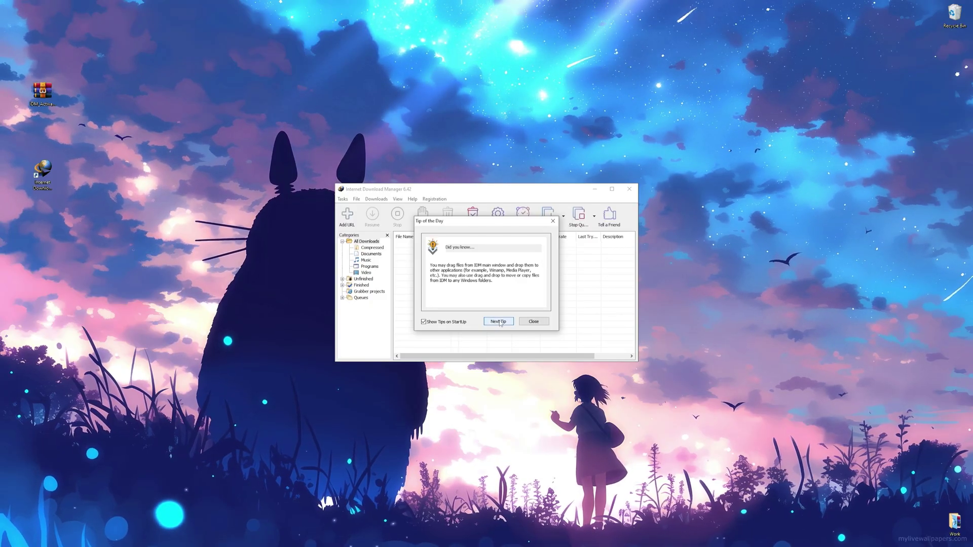
pyautogui.click(493, 323)
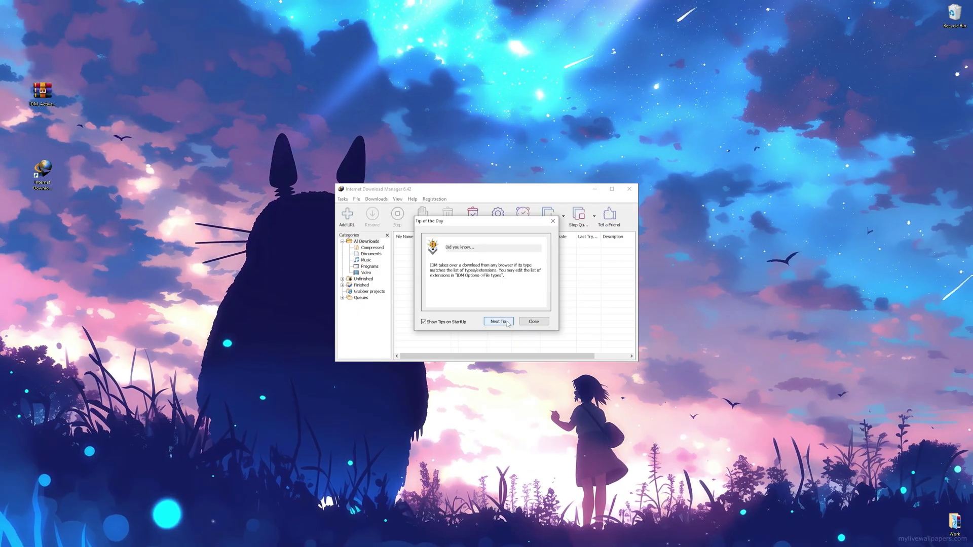
pyautogui.click(508, 323)
pyautogui.click(500, 323)
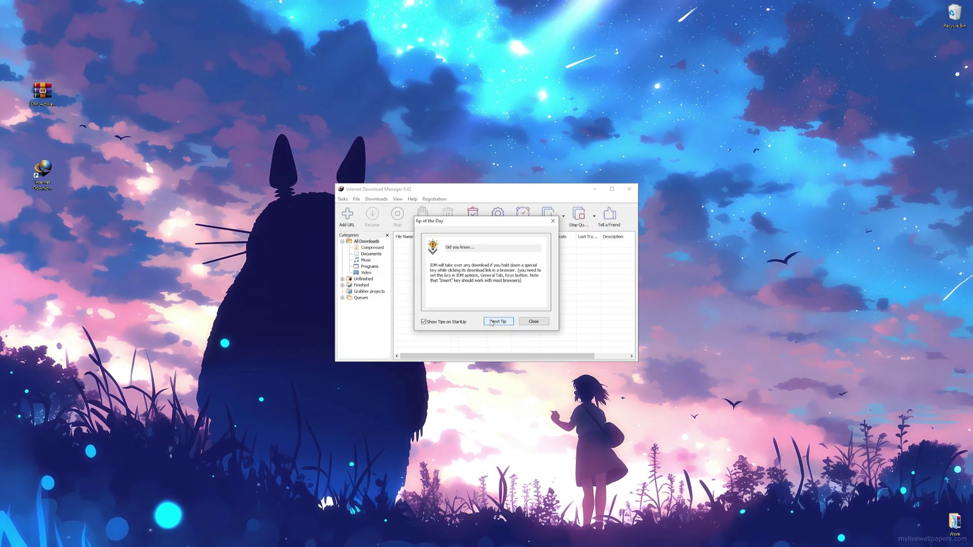
pyautogui.click(493, 324)
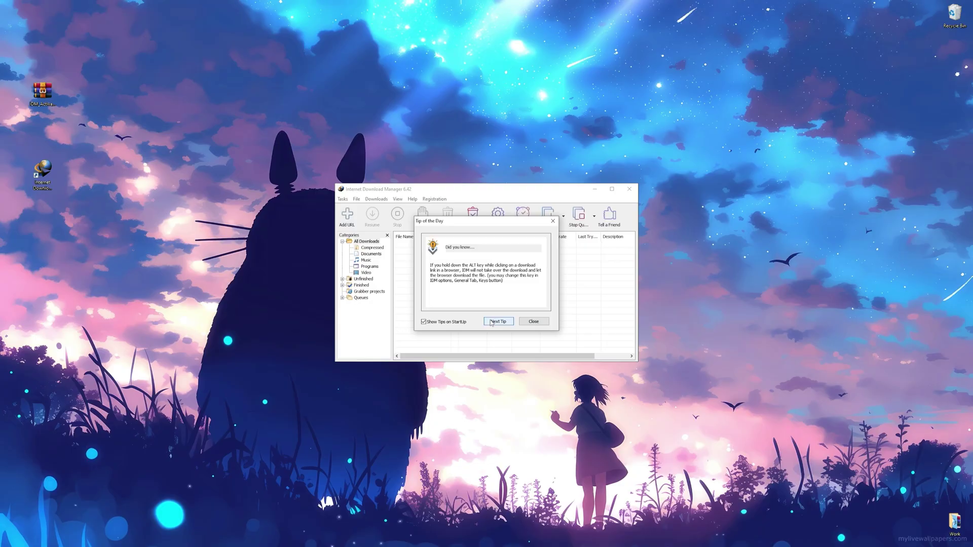
pyautogui.click(493, 324)
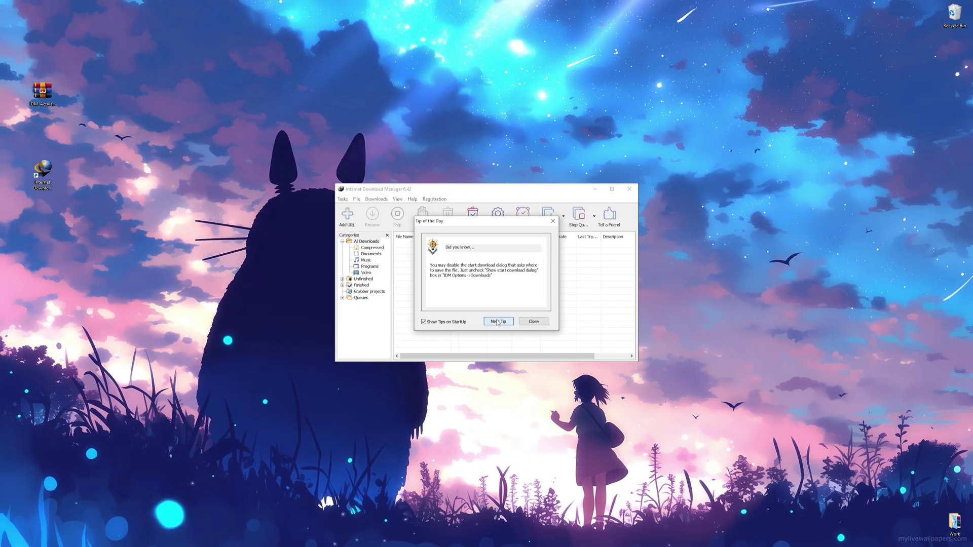
pyautogui.click(498, 323)
pyautogui.click(504, 324)
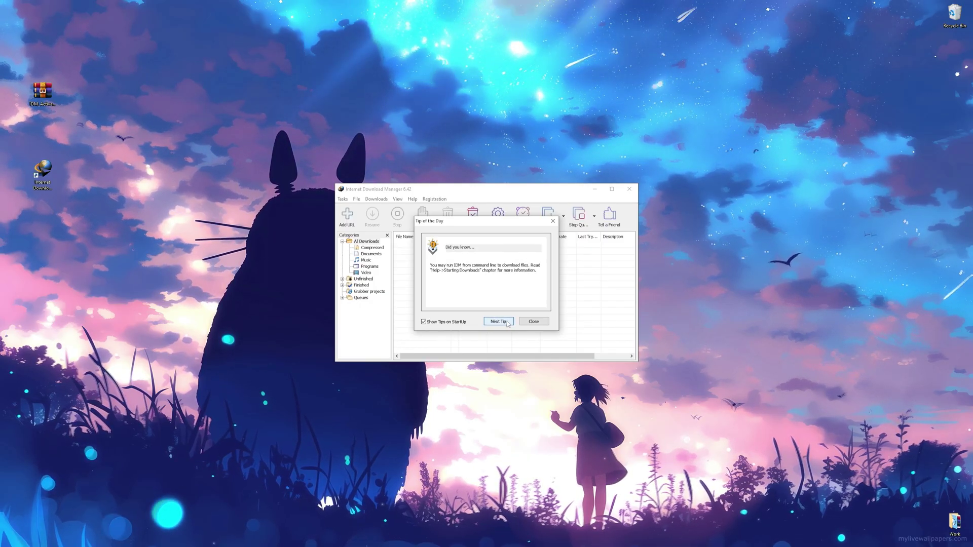
pyautogui.click(507, 325)
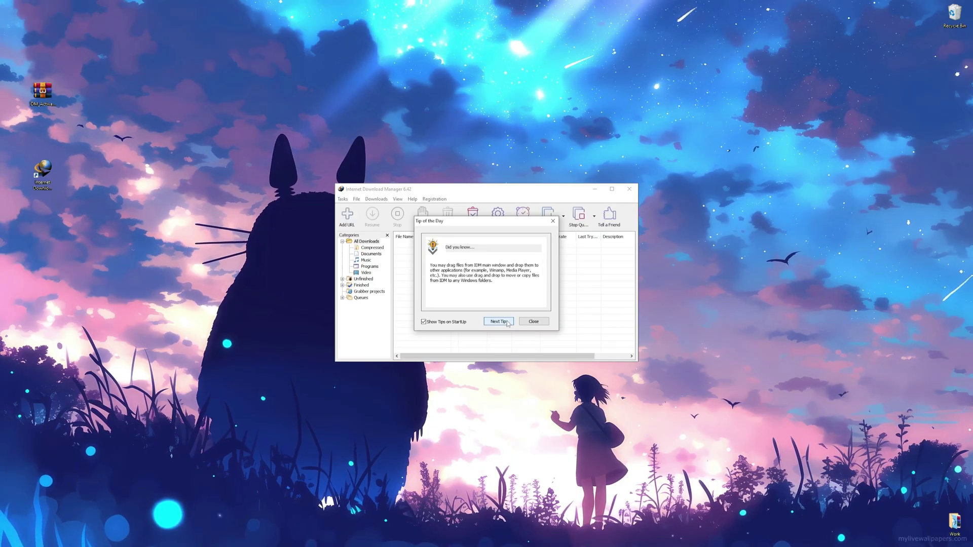
pyautogui.click(507, 324)
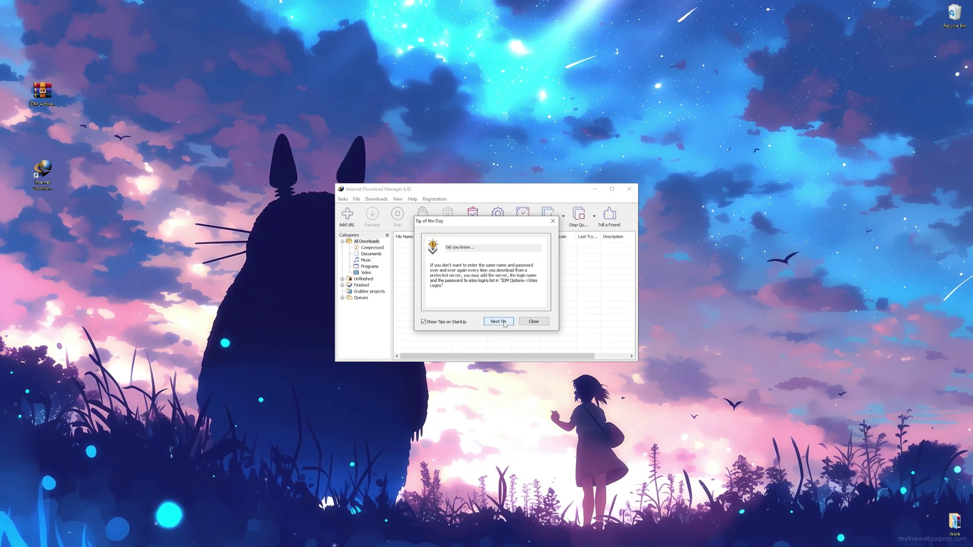
pyautogui.click(502, 325)
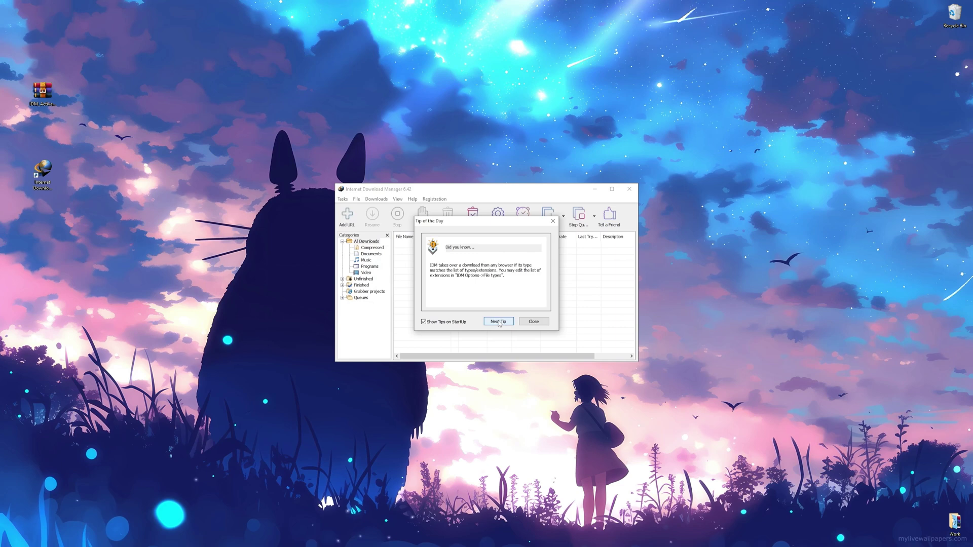
pyautogui.click(496, 325)
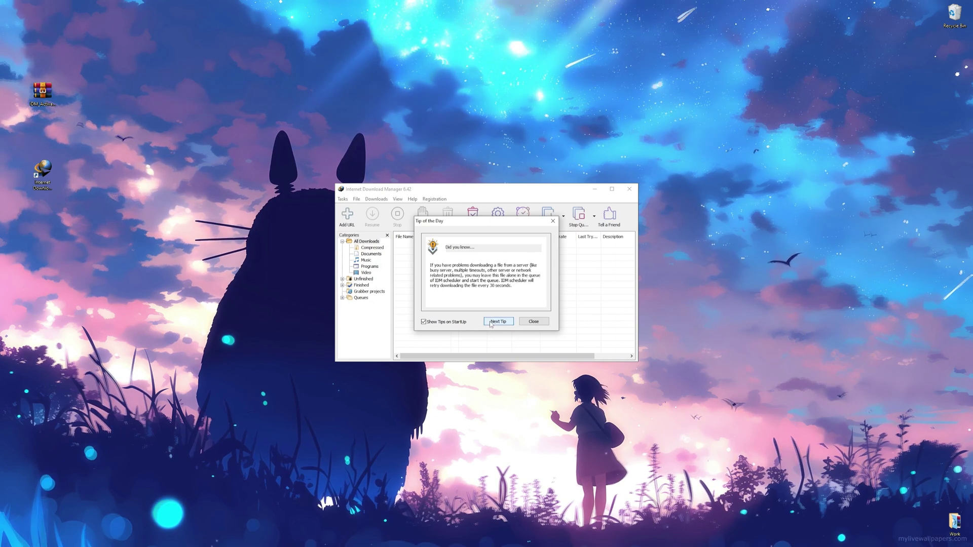
pyautogui.click(491, 325)
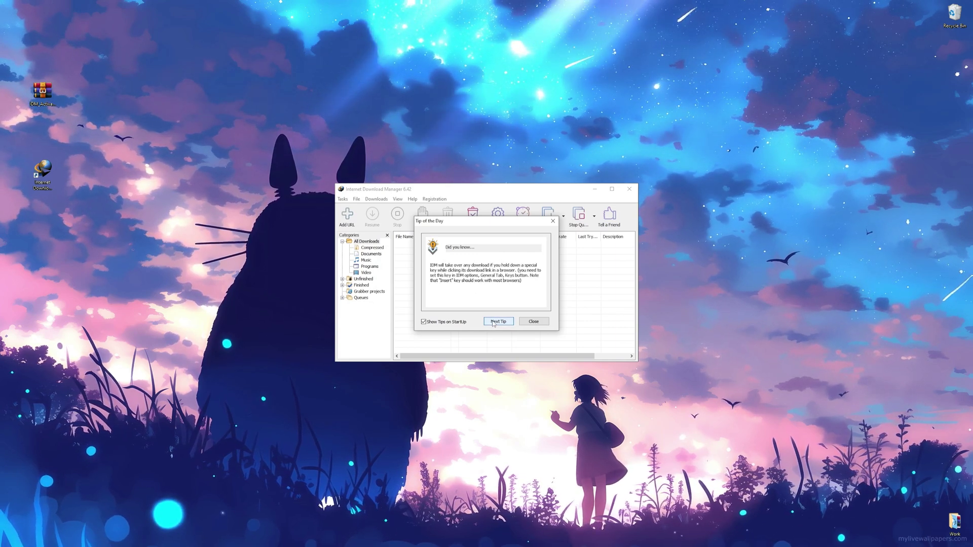
pyautogui.click(495, 324)
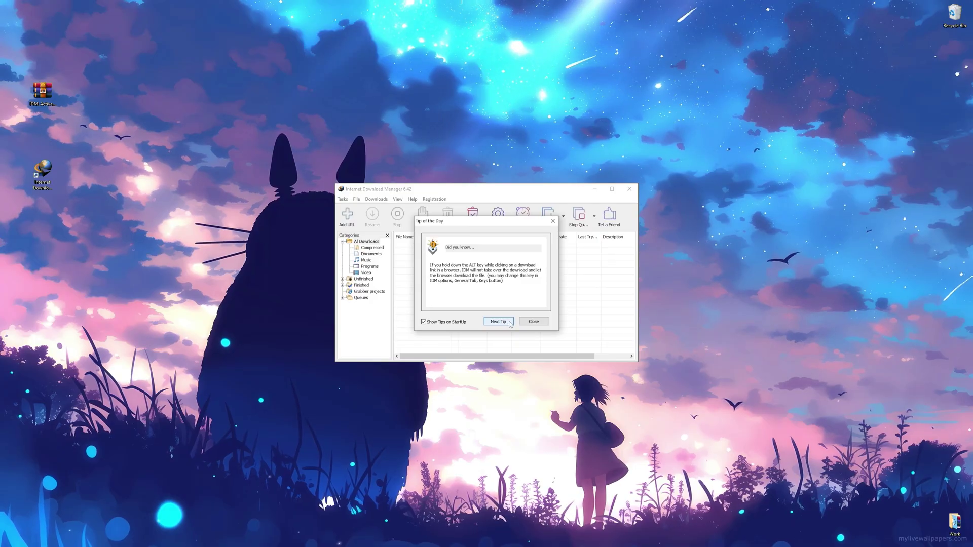
pyautogui.click(508, 324)
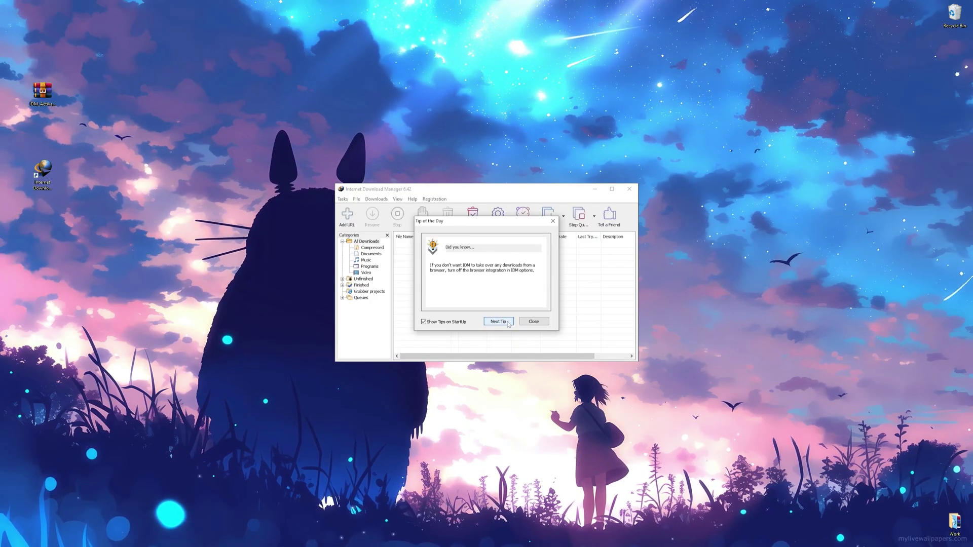
pyautogui.click(502, 322)
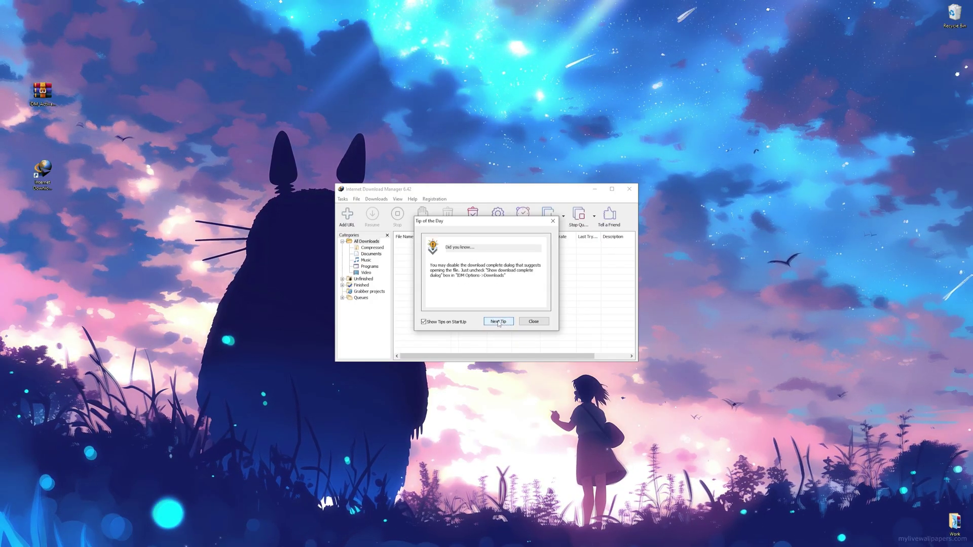
pyautogui.click(499, 323)
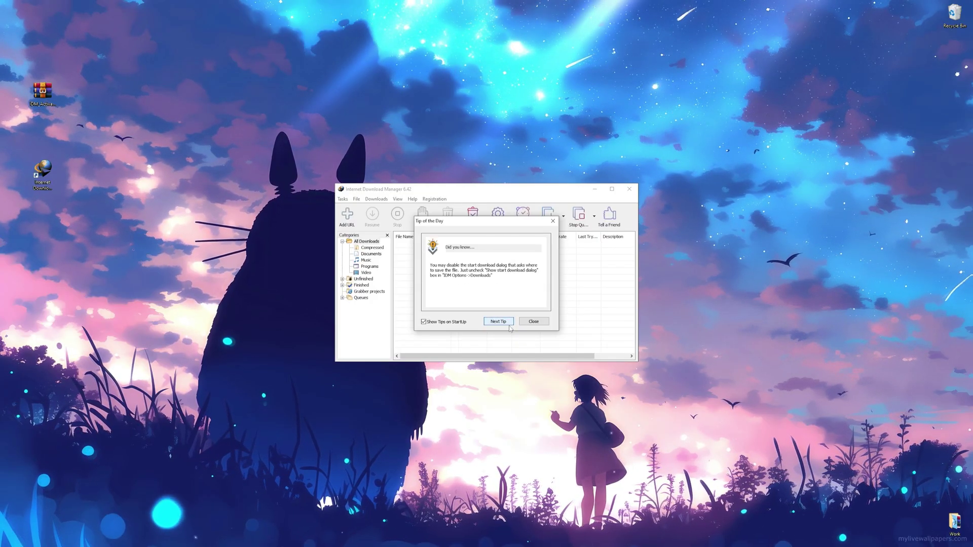
pyautogui.click(538, 326)
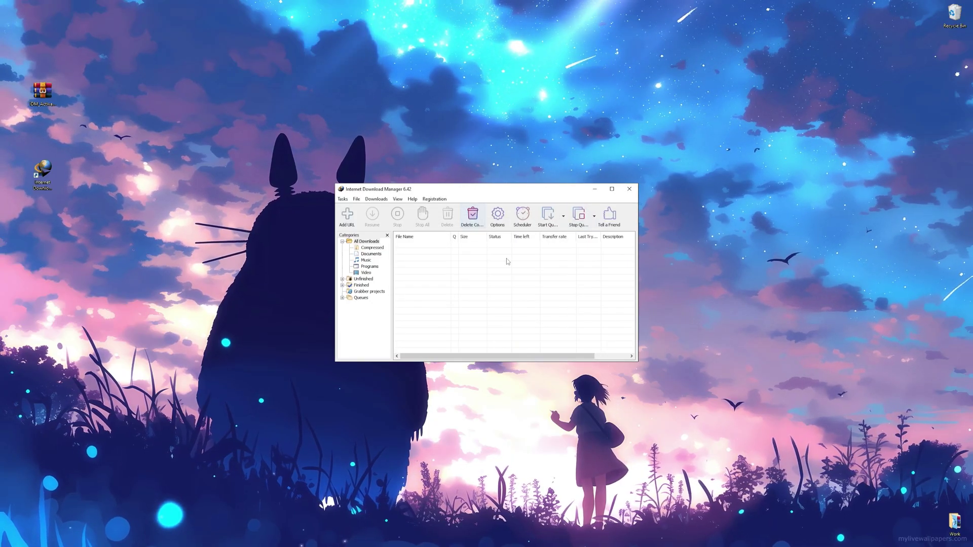
pyautogui.click(436, 200)
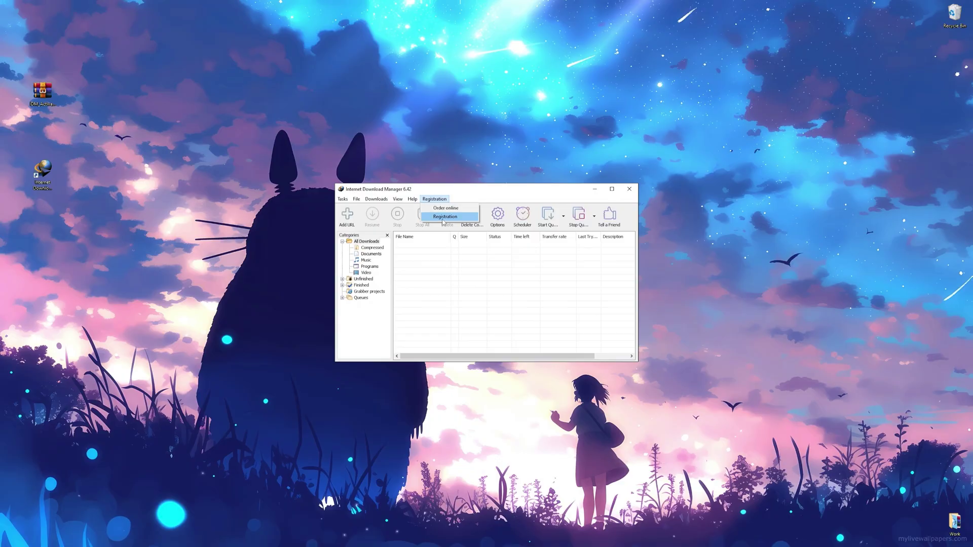
pyautogui.click(445, 215)
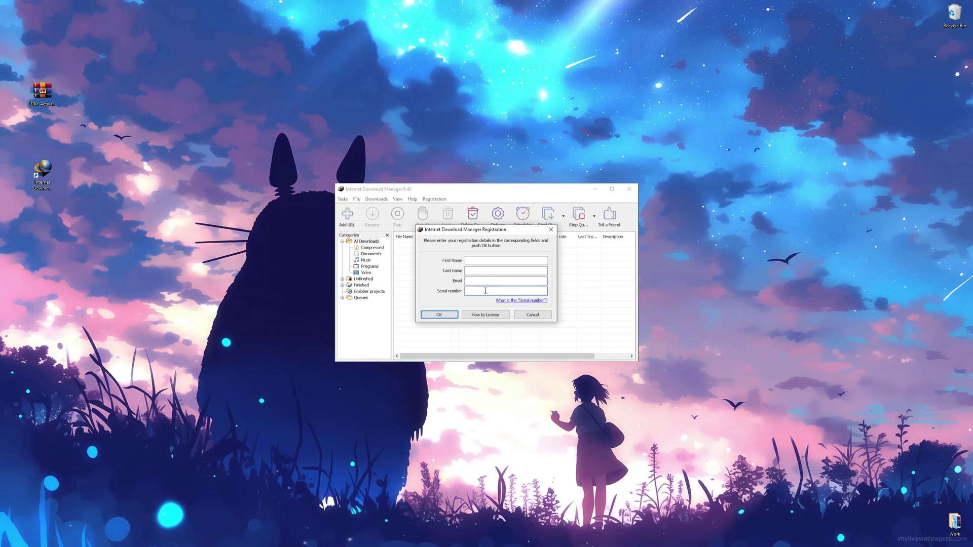
pyautogui.click(488, 260)
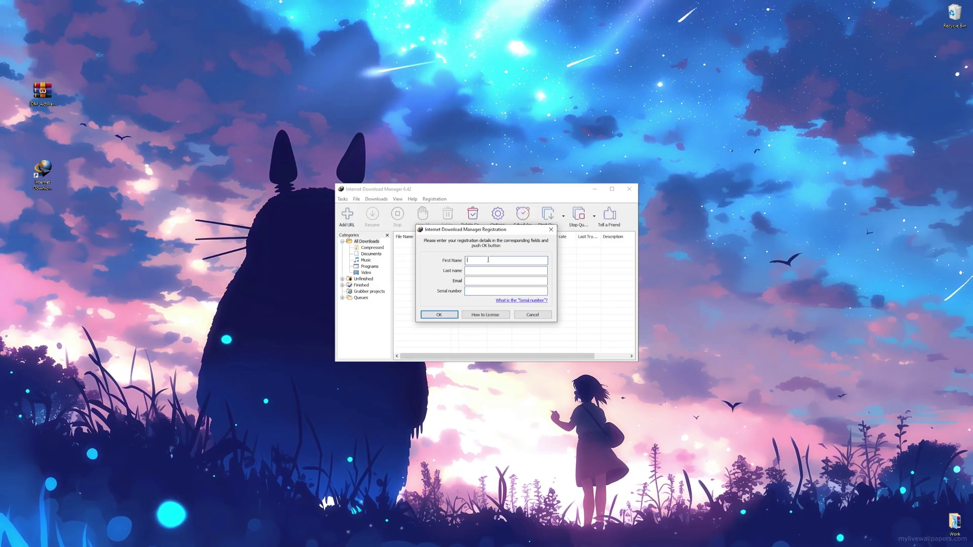
pyautogui.click(505, 280)
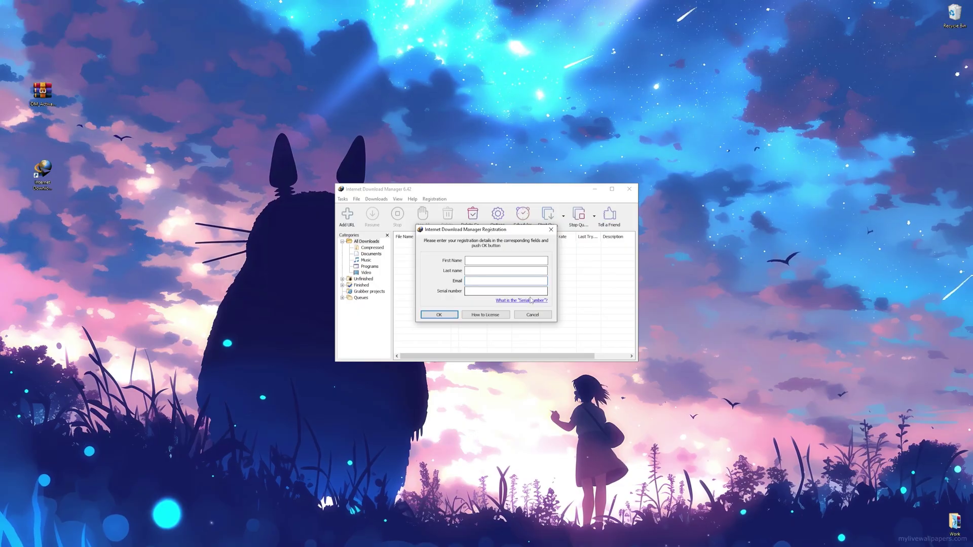
pyautogui.click(540, 314)
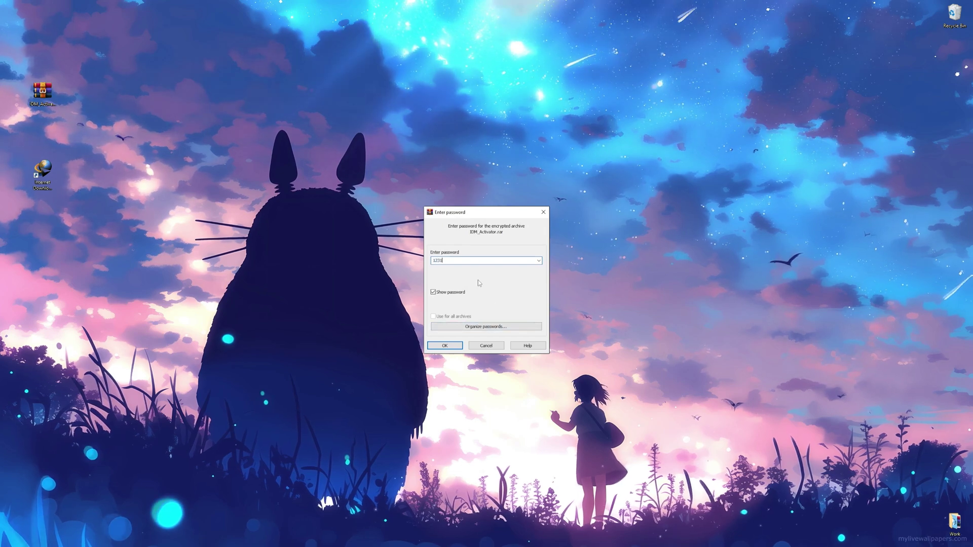
# - Enter and confirm the archive password so WinRAR extracts the IDM_Activator folder
pyautogui.click(471, 261)
pyautogui.press('Return')
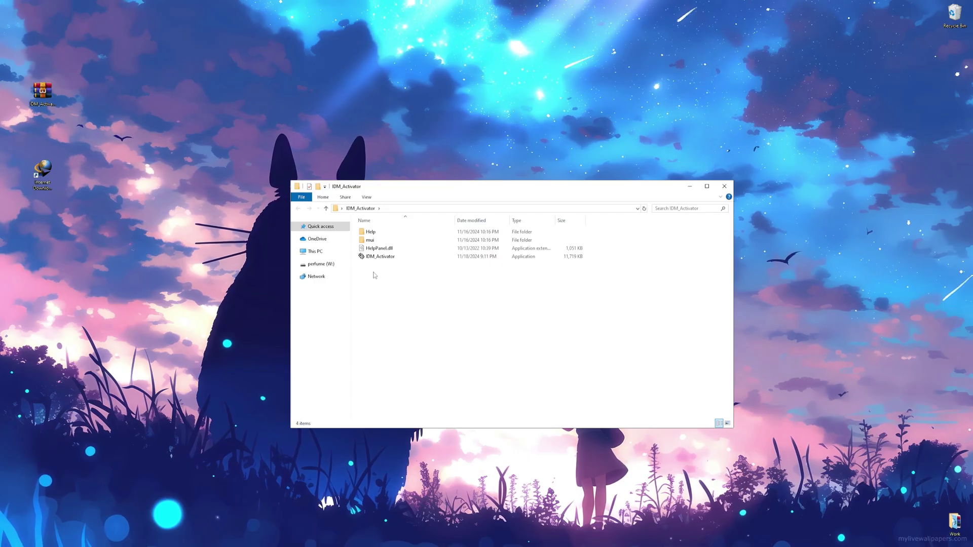
# - Launch IDM_Activator from its context menu and confirm the activation in its console
pyautogui.rightClick(381, 257)
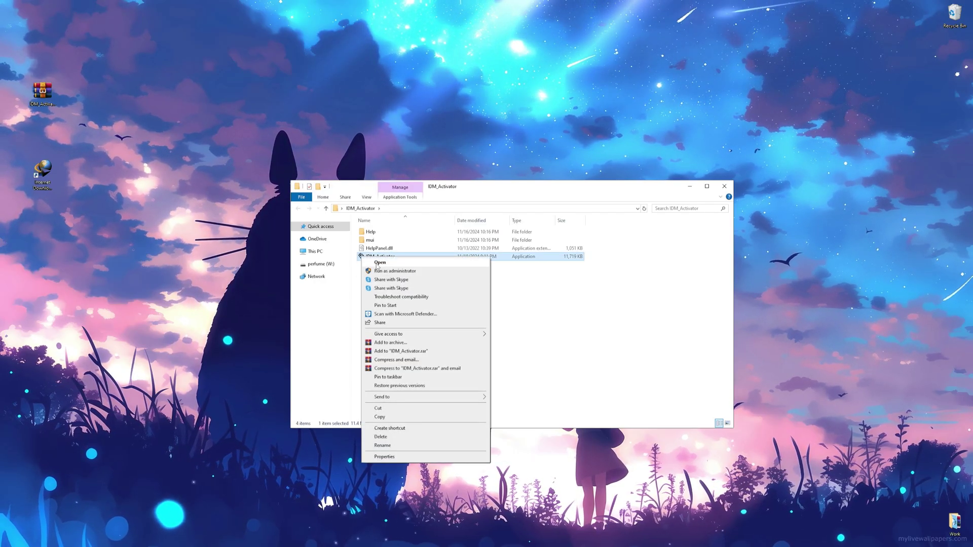
pyautogui.click(376, 262)
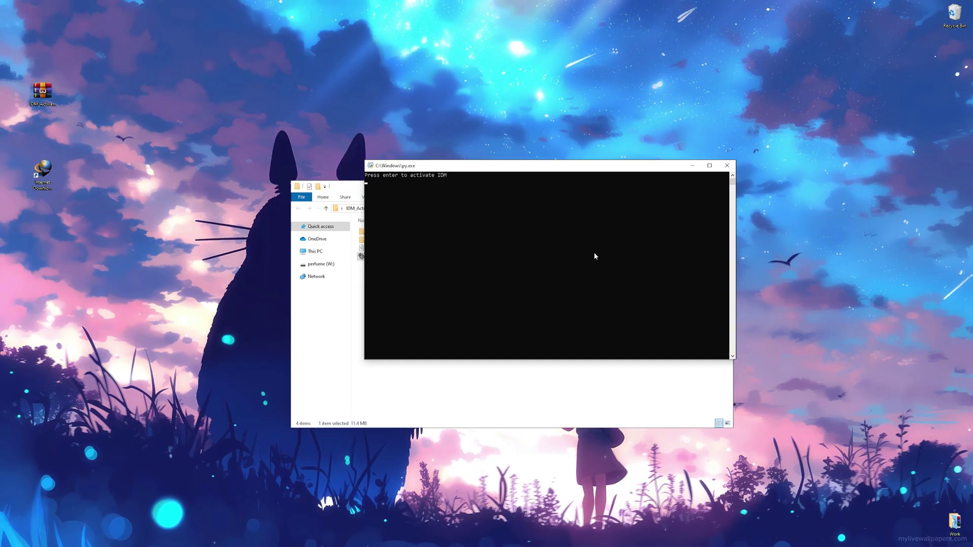
pyautogui.press('Return')
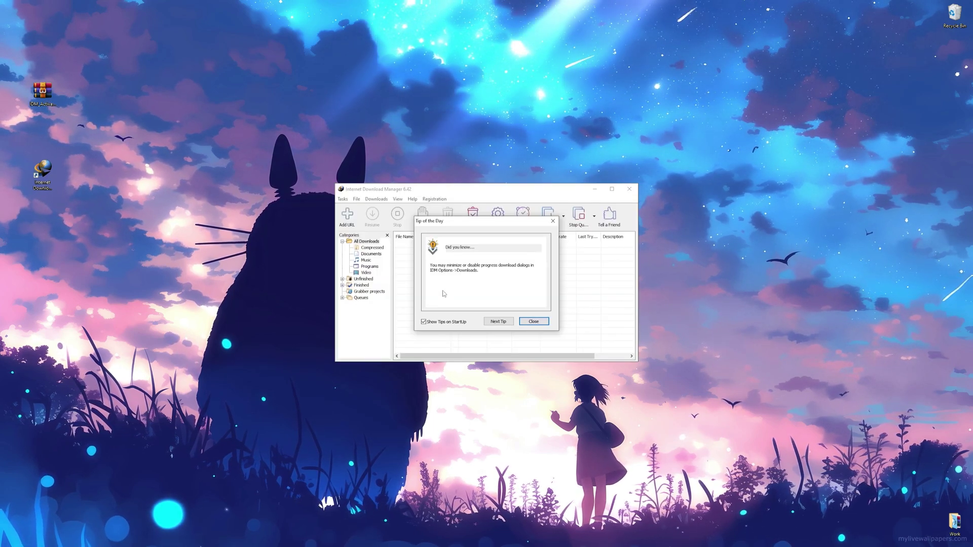
# - Page past two more tips and dismiss the Tip of the Day dialog
pyautogui.click(499, 322)
pyautogui.click(498, 322)
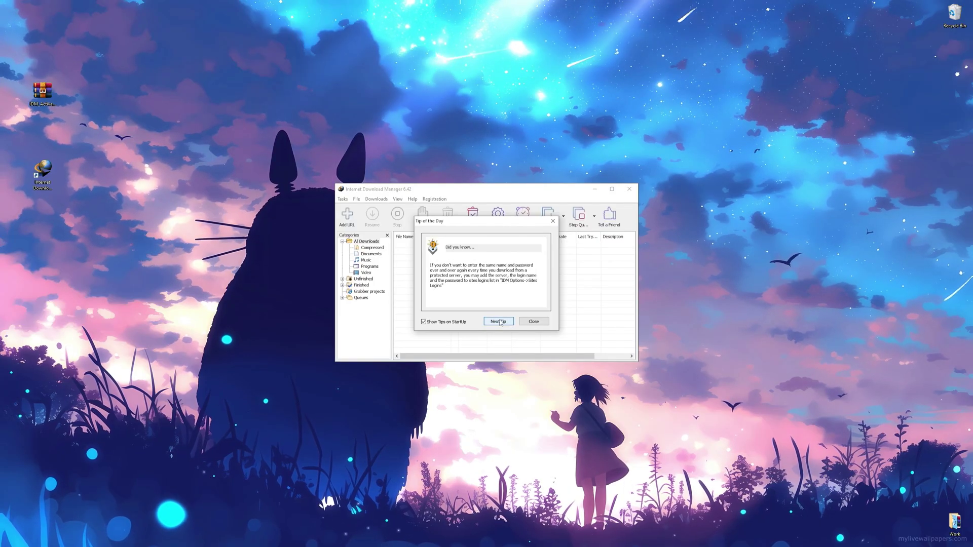
pyautogui.click(534, 322)
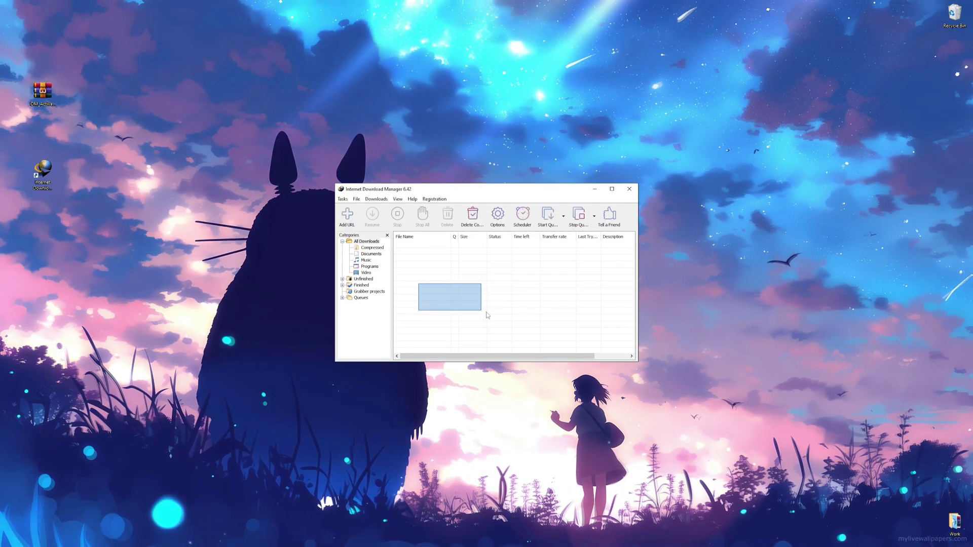
# - Check the lifetime license details under Registration > IDM is registered, then dismiss them
pyautogui.moveTo(420, 283); pyautogui.dragTo(513, 254)
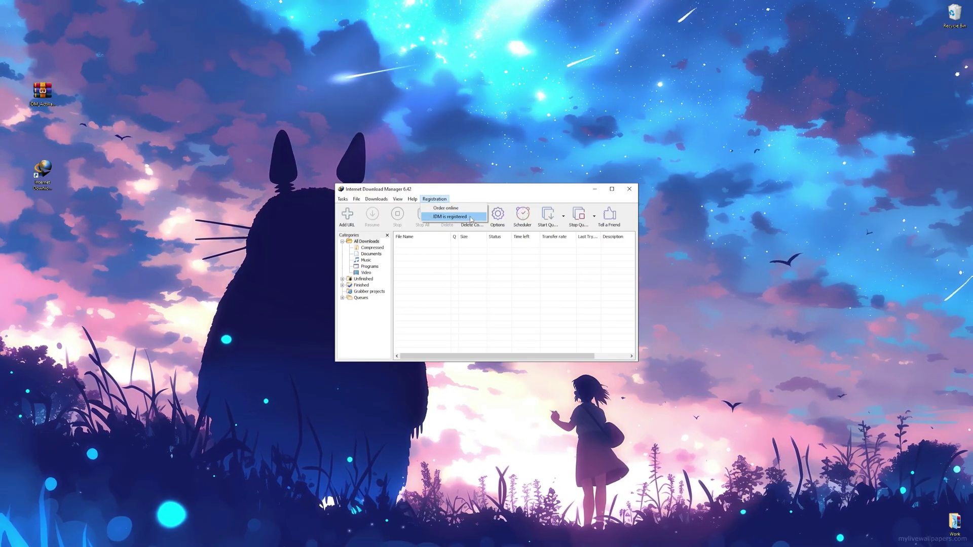
pyautogui.click(470, 217)
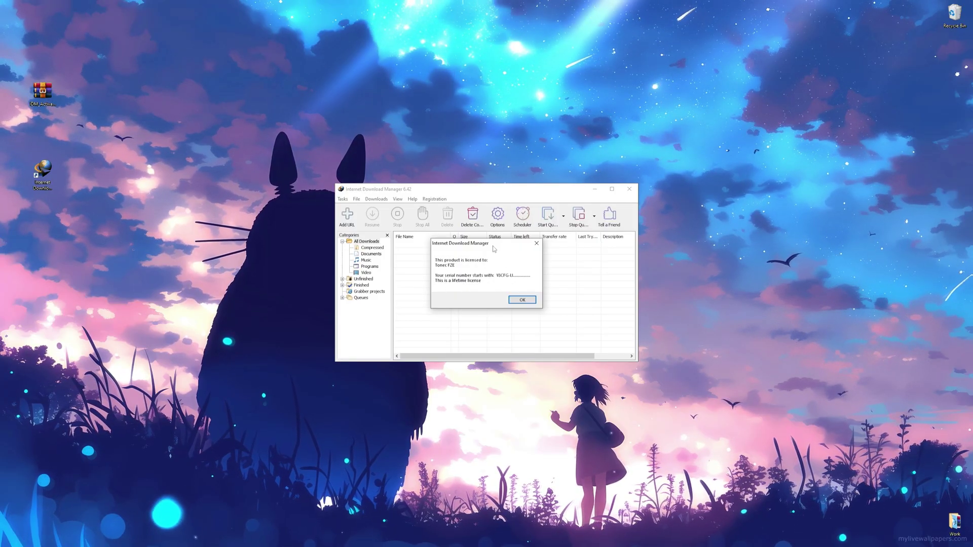
pyautogui.click(521, 300)
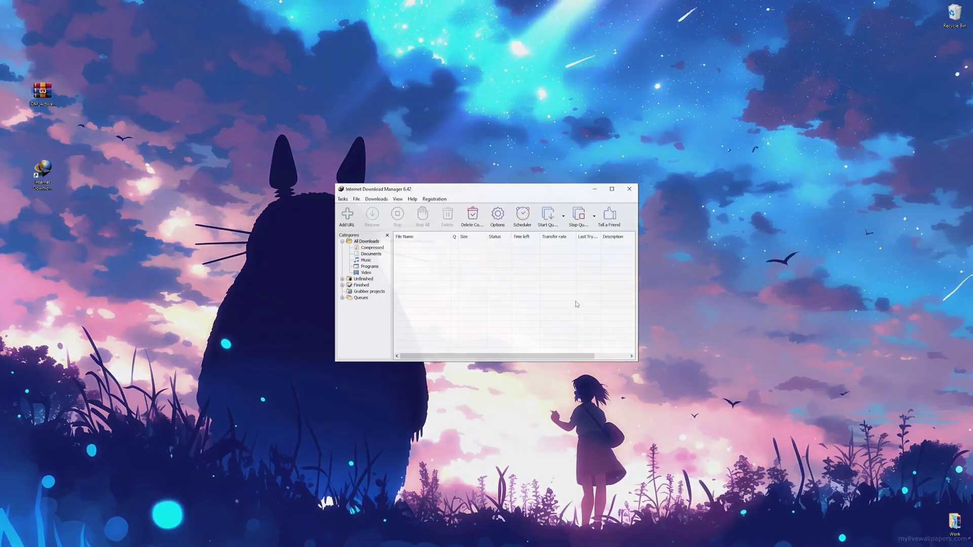